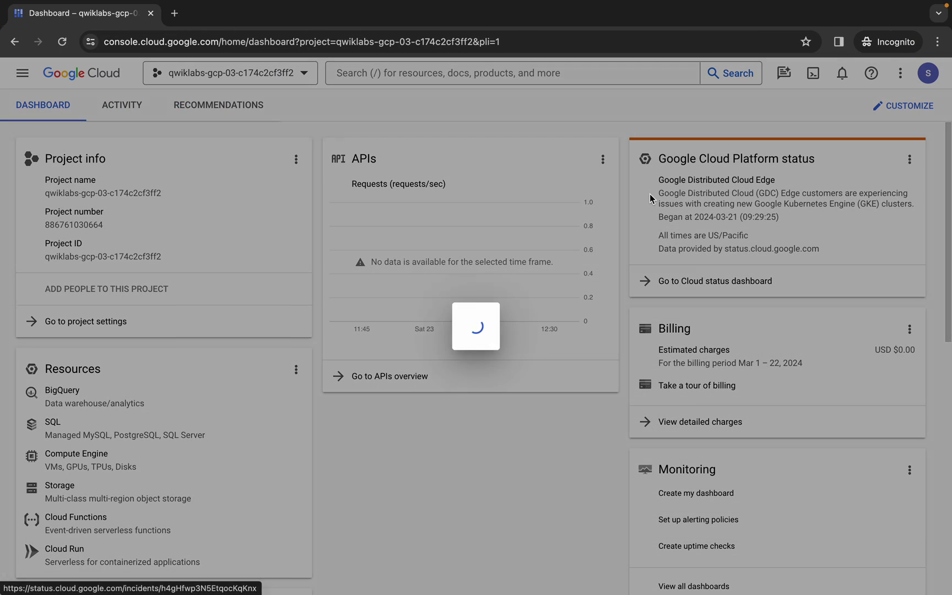
# Accept the Google Cloud terms of service and continue past the welcome screen
pyautogui.click(334, 426)
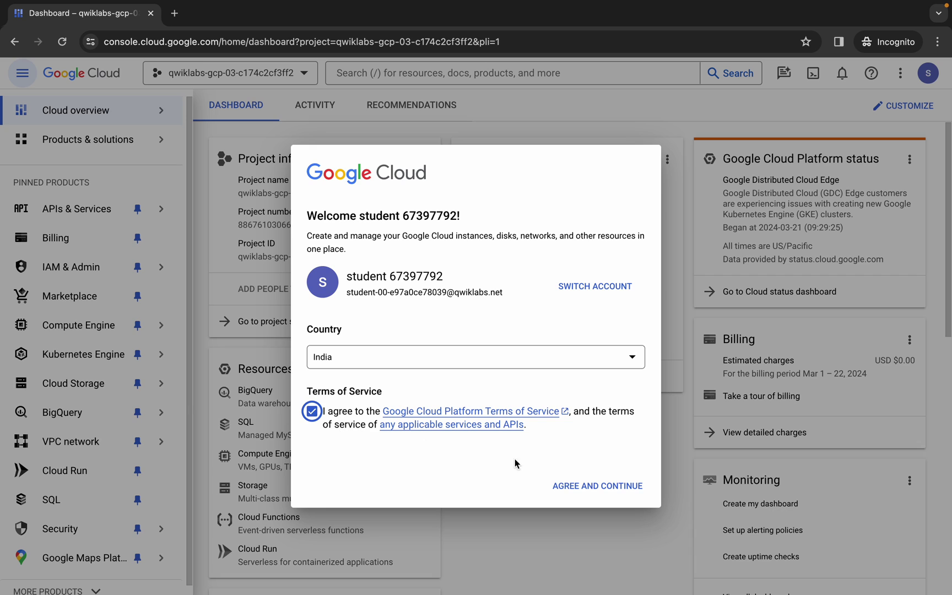
pyautogui.click(594, 485)
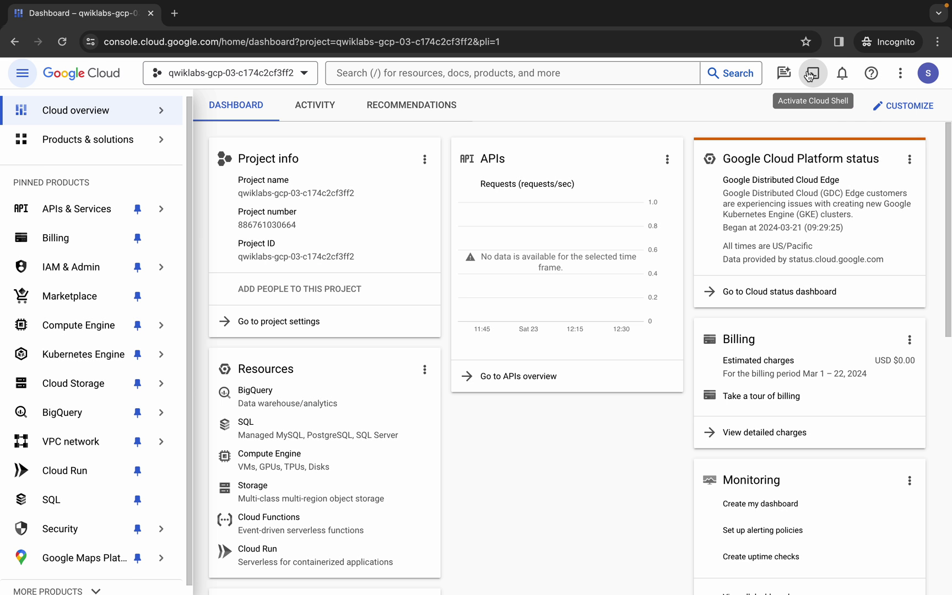
# Start a Cloud Shell session enlarged to fill the page
pyautogui.click(812, 73)
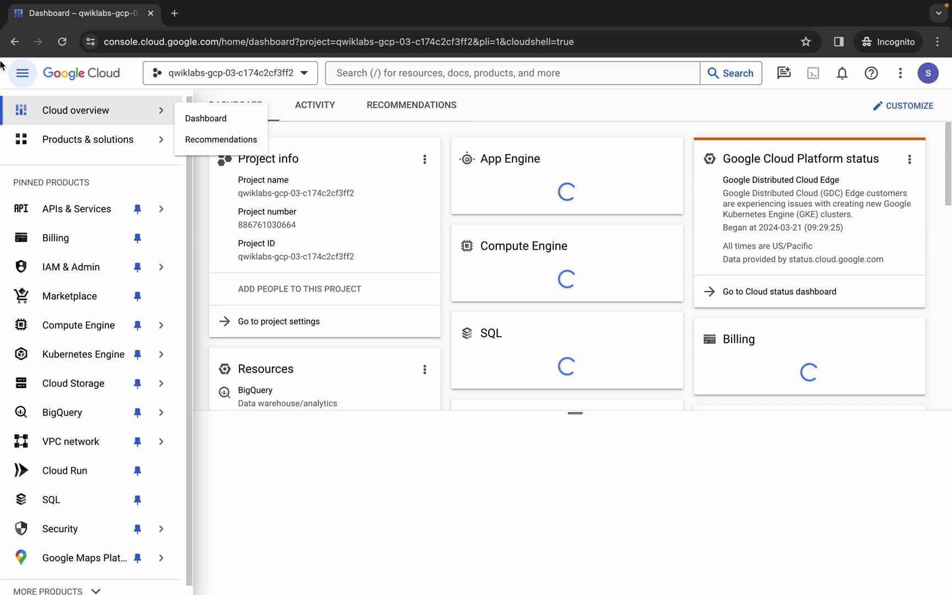
pyautogui.click(22, 72)
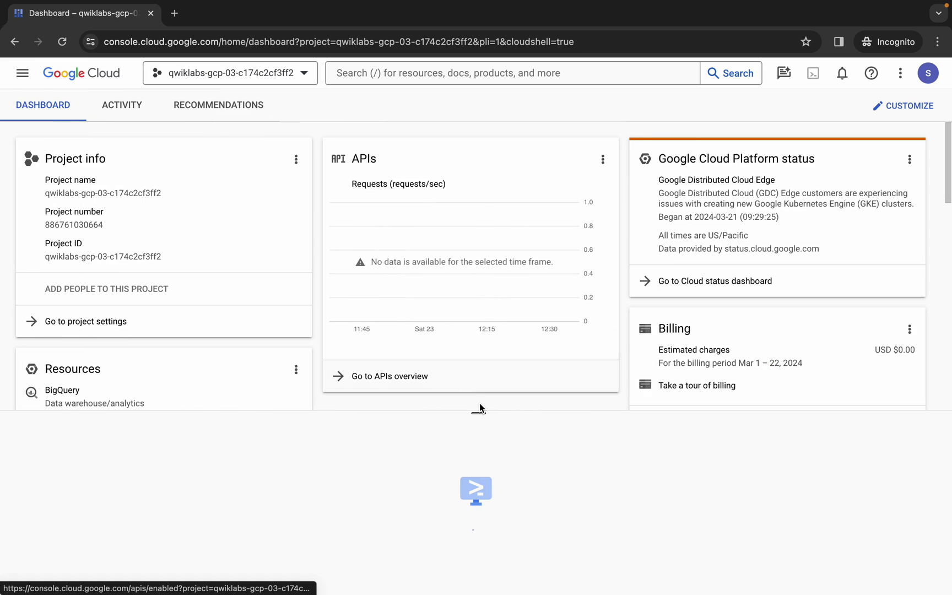
pyautogui.moveTo(479, 407); pyautogui.dragTo(453, 90)
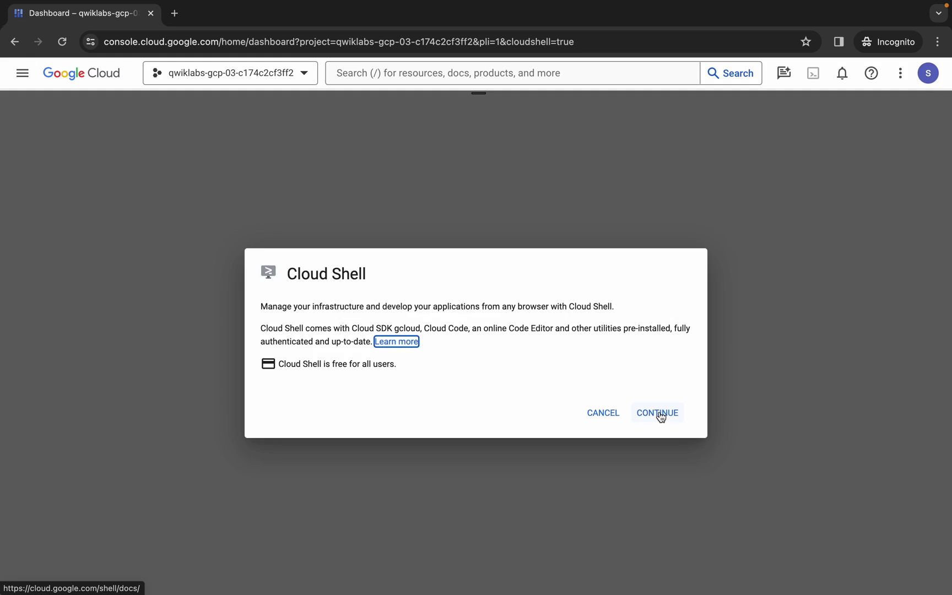
pyautogui.click(657, 412)
# Copy the three lab commands from the notepad and return to Cloud Shell
pyautogui.click(335, 28)
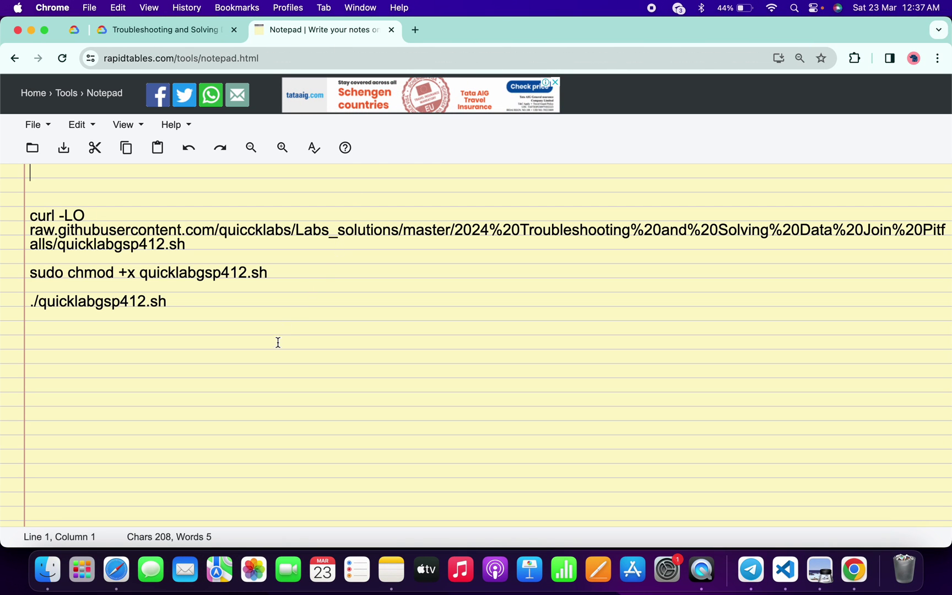
pyautogui.moveTo(274, 344); pyautogui.dragTo(14, 200)
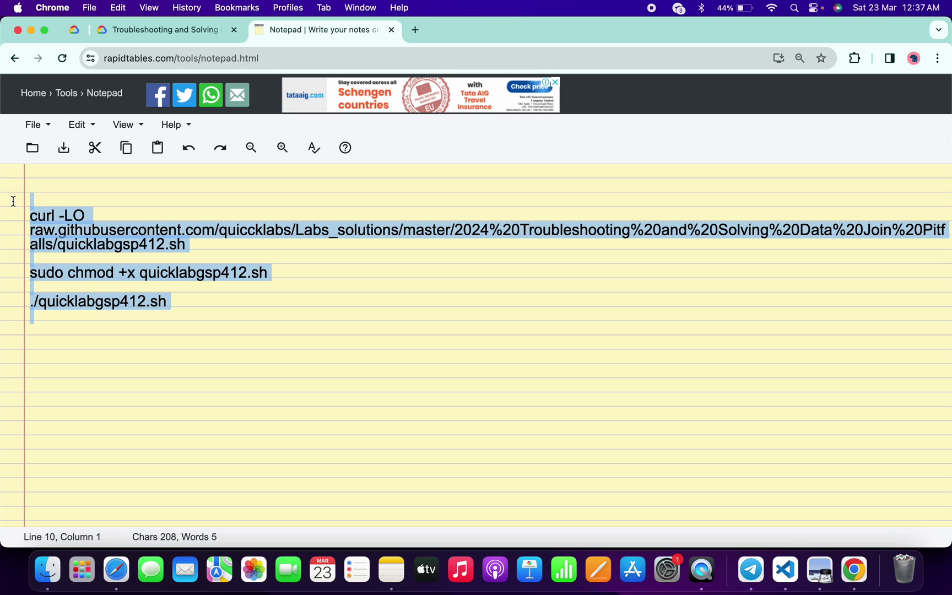
pyautogui.press('super+Tab')
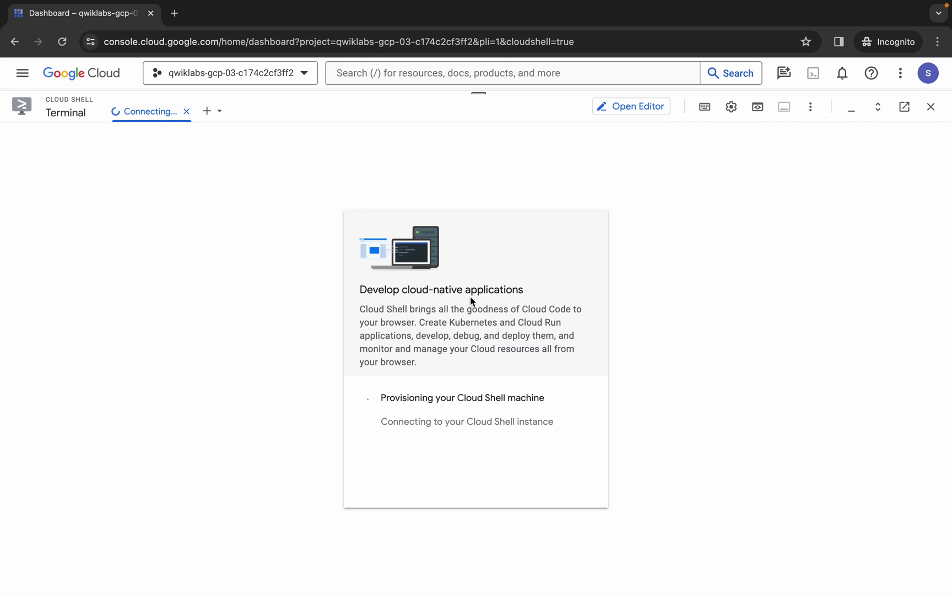
# Dismiss the tip and paste the curl, chmod and ./quicklabgsp412.sh commands to run them
pyautogui.click(695, 187)
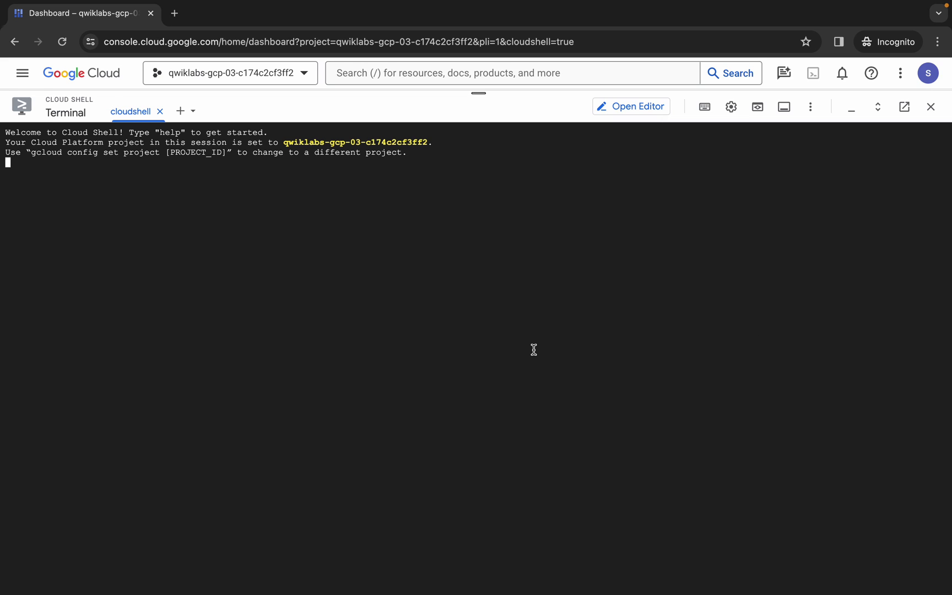
pyautogui.write('curl -LO raw.githubusercontent.com/quiccklabs/Labs_solutions/master/2024%20Troubleshooting%20and%20Solving%20Data%20Join%20Pitfalls/quicklabgsp412.sh  sudo chmod +x quicklabgsp412.sh  ./quicklabgsp412.sh')
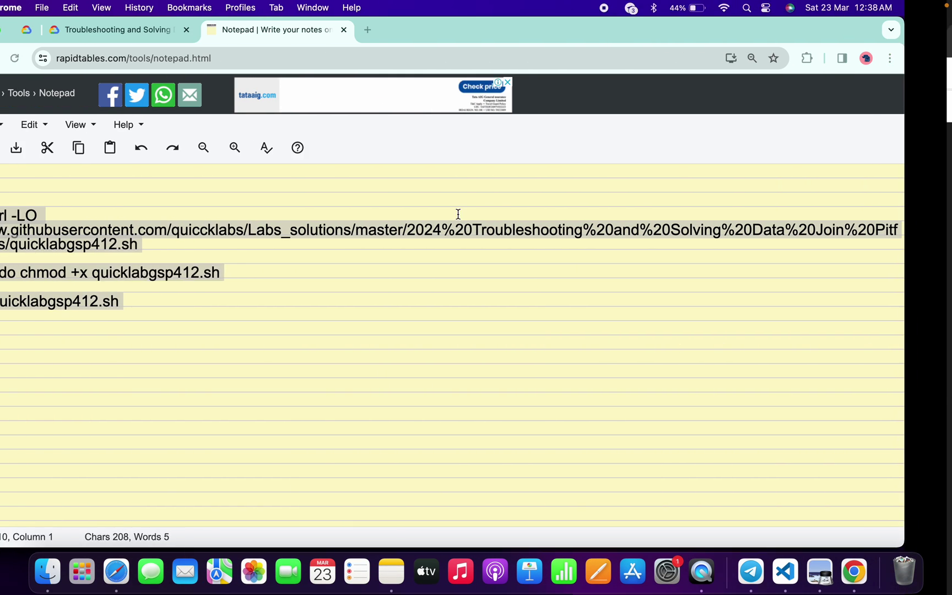
# Check progress on the key field, non-unique key and Join pitfall solution checkpoints
pyautogui.click(196, 36)
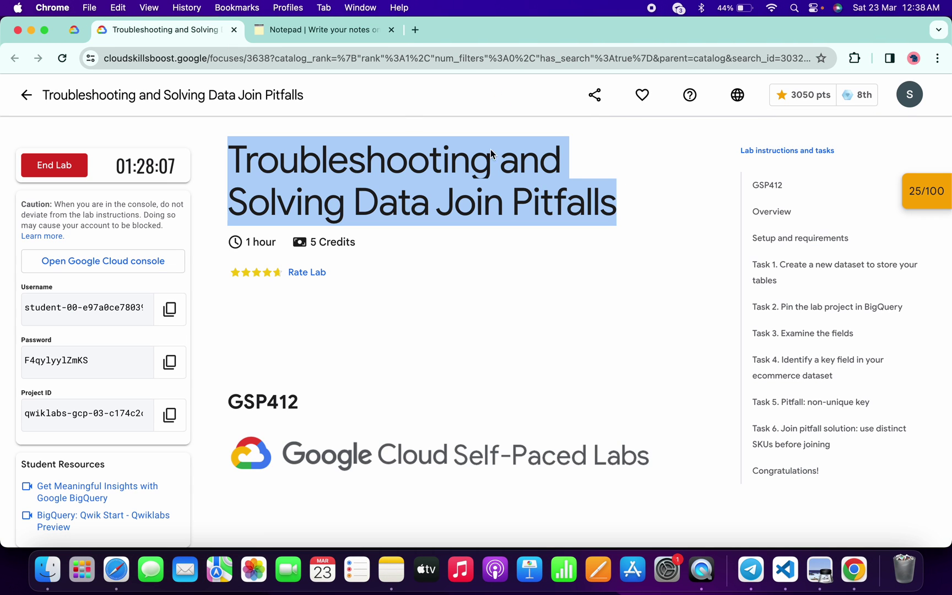
pyautogui.click(922, 195)
pyautogui.click(860, 285)
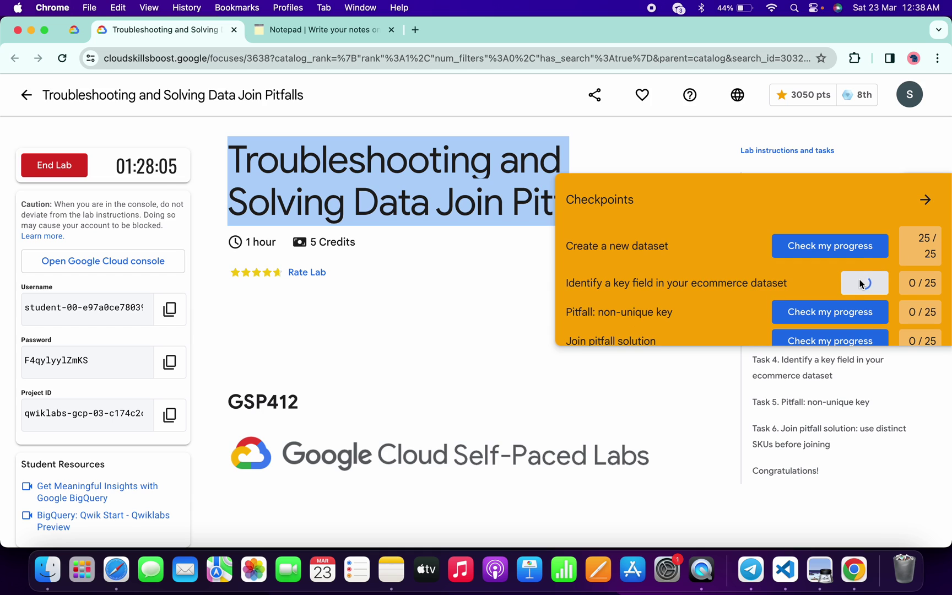
pyautogui.click(861, 311)
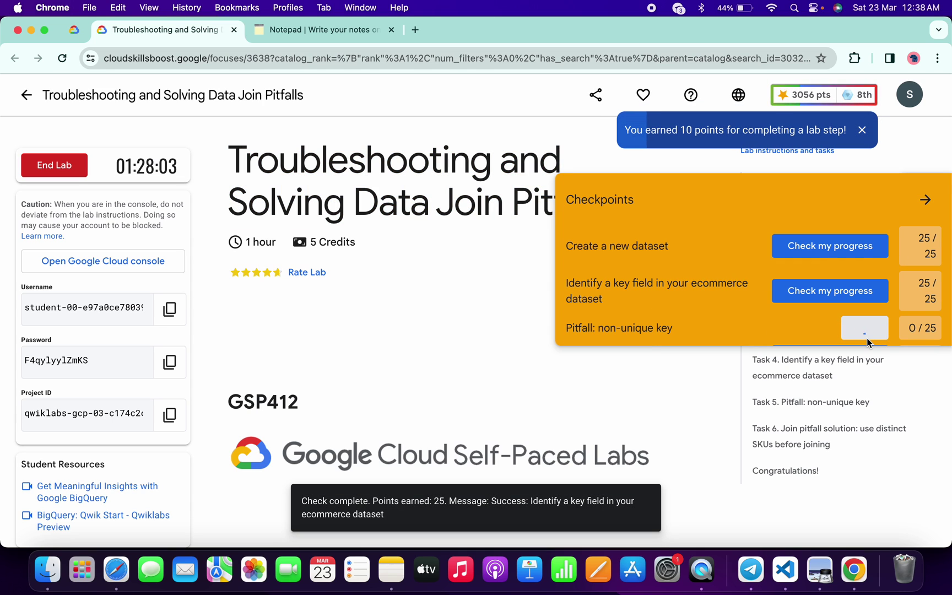
pyautogui.click(841, 330)
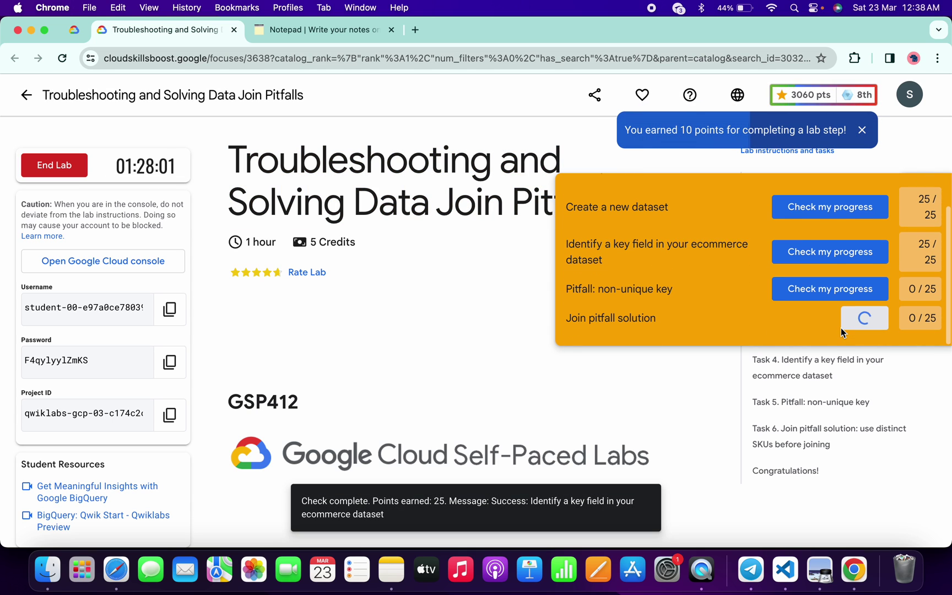
pyautogui.click(859, 292)
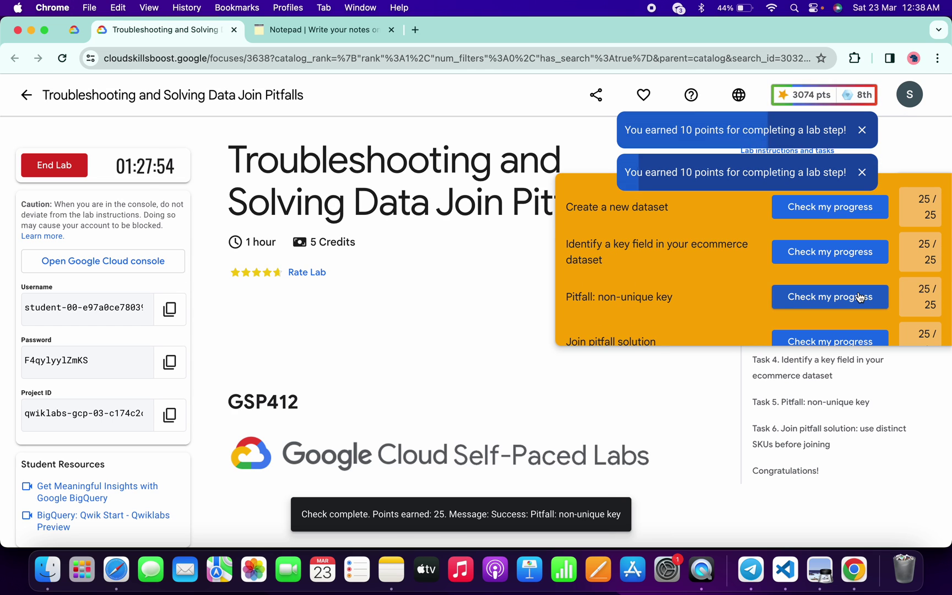
pyautogui.scroll(2, 817, 293)
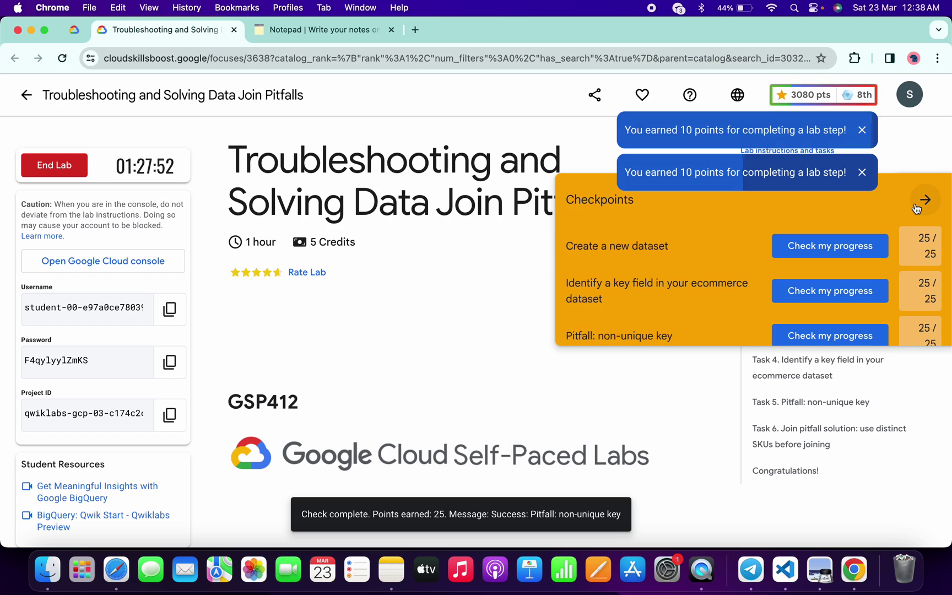
pyautogui.click(925, 198)
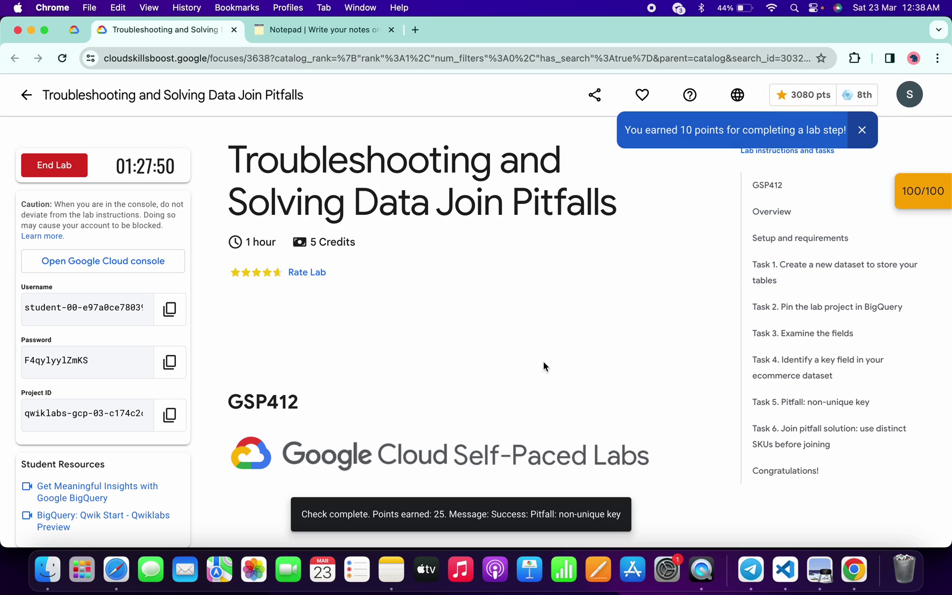